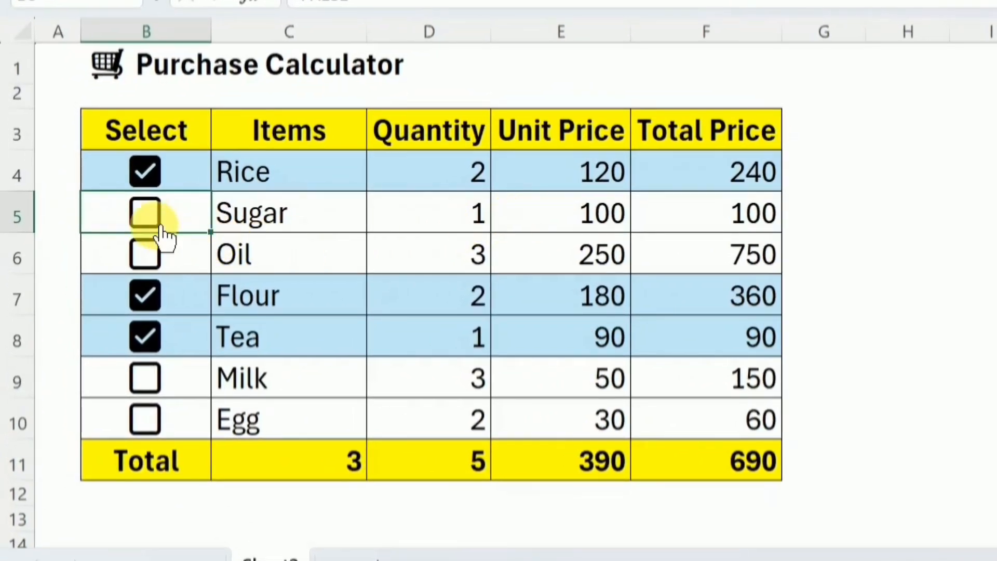
Tick the Sugar checkbox in the finished purchase calculator and clear it again.
click(146, 213)
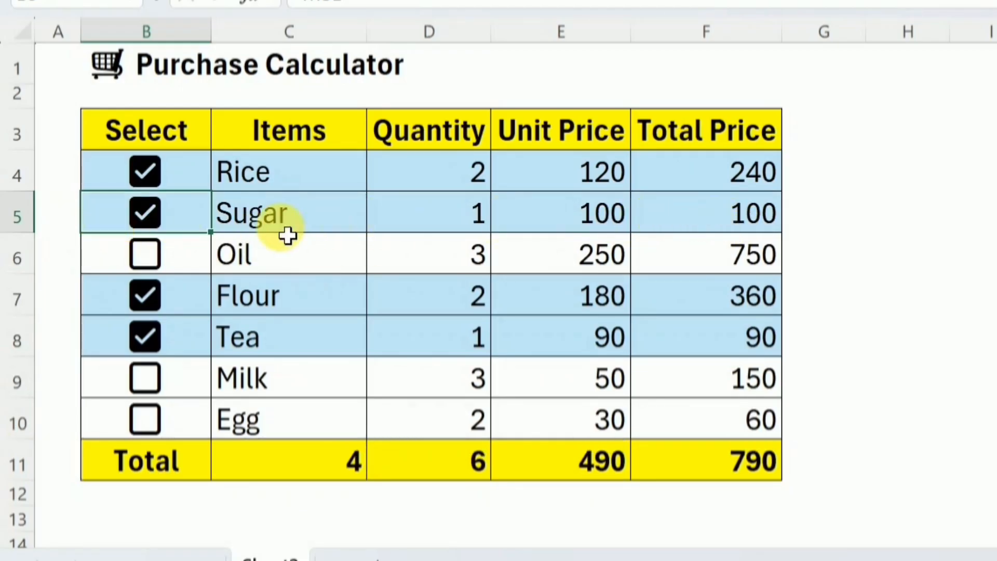
click(148, 218)
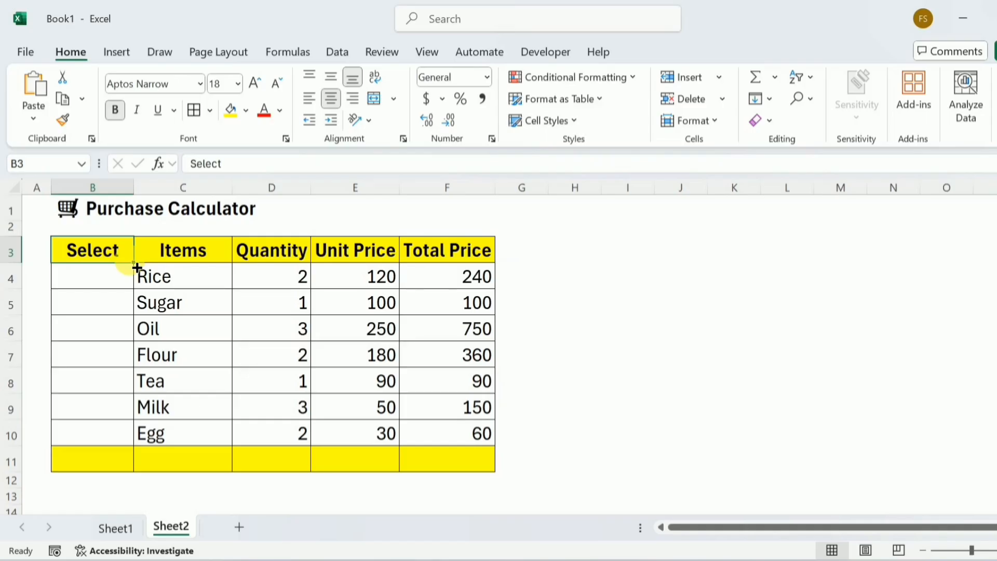
Insert checkboxes in the empty Select cells B4:B10, next to the items Rice through Egg.
drag(98, 281, 107, 435)
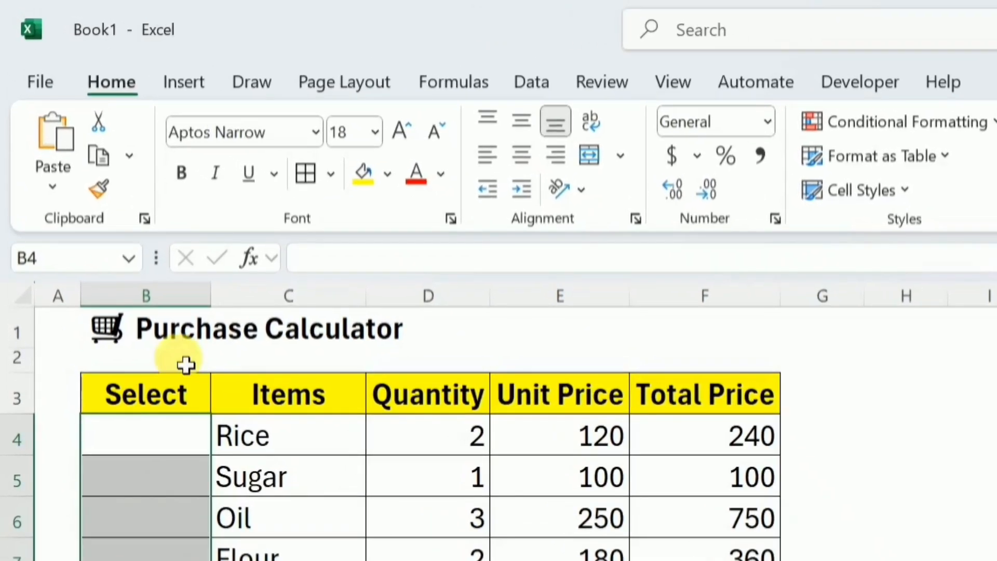
click(192, 85)
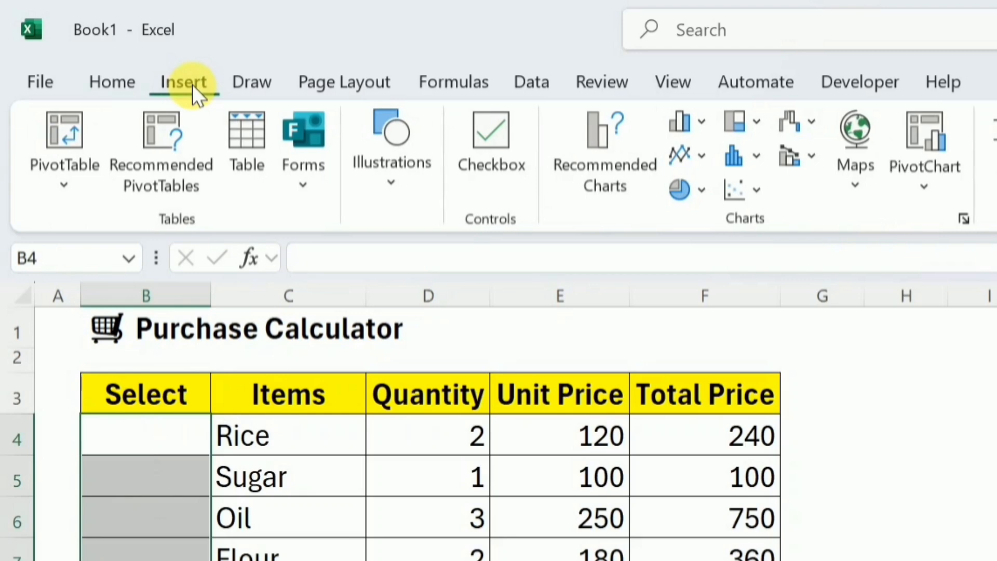
click(509, 145)
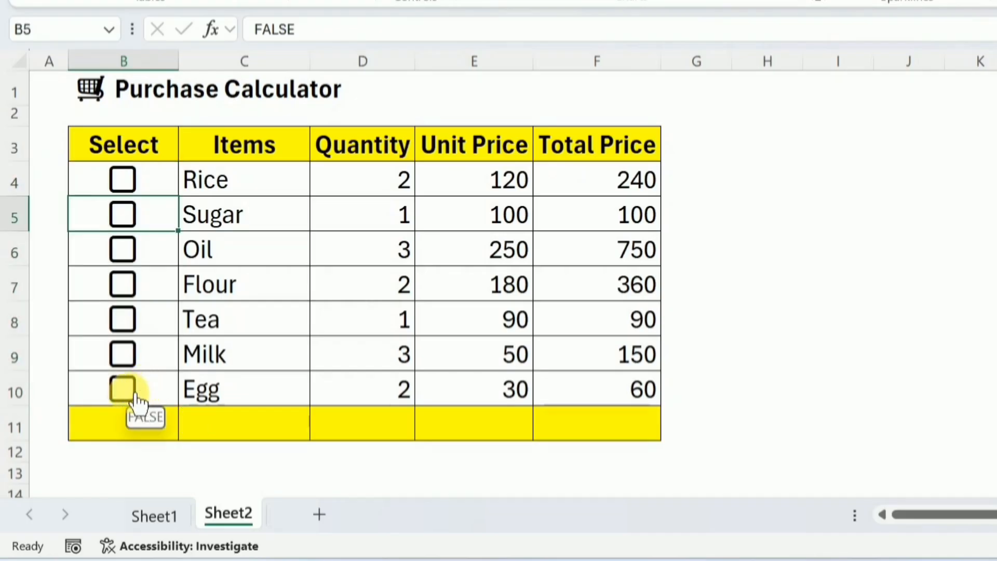
Tick the checkboxes for Egg and Milk in the Select column.
click(128, 390)
click(129, 389)
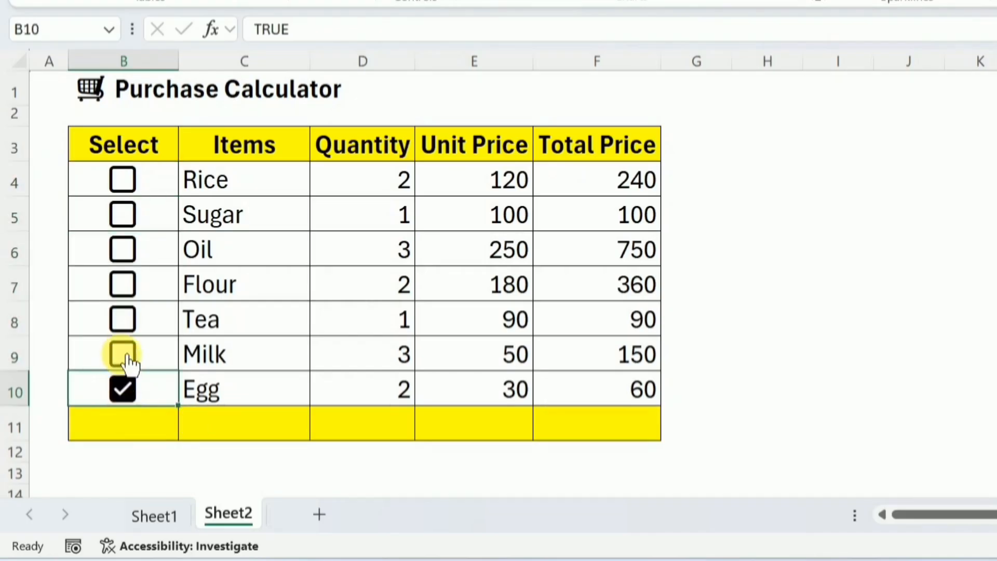
click(128, 360)
click(128, 360)
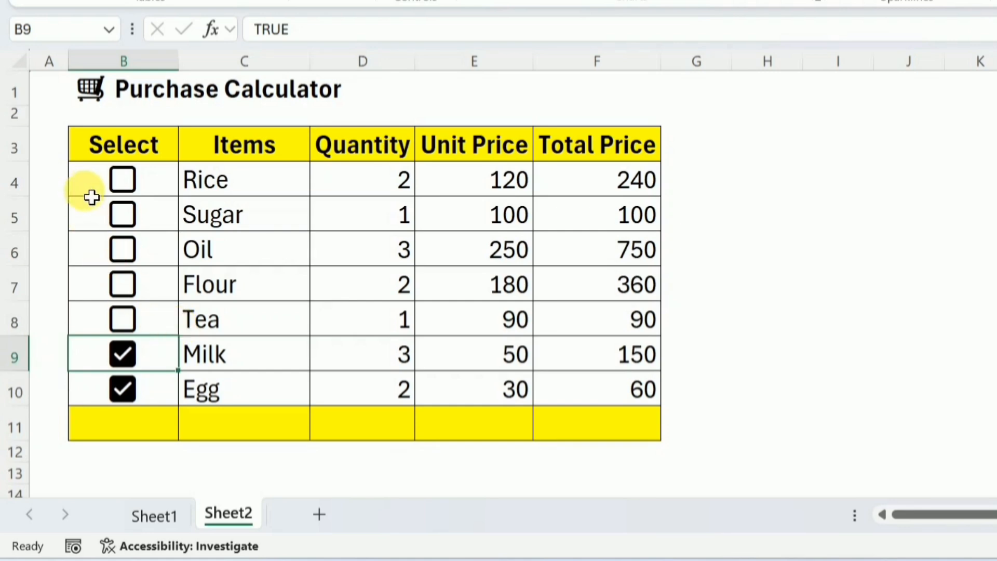
Create a formula-based conditional formatting rule for the item rows B4:F10 using the formula =$B4.
drag(93, 185, 577, 394)
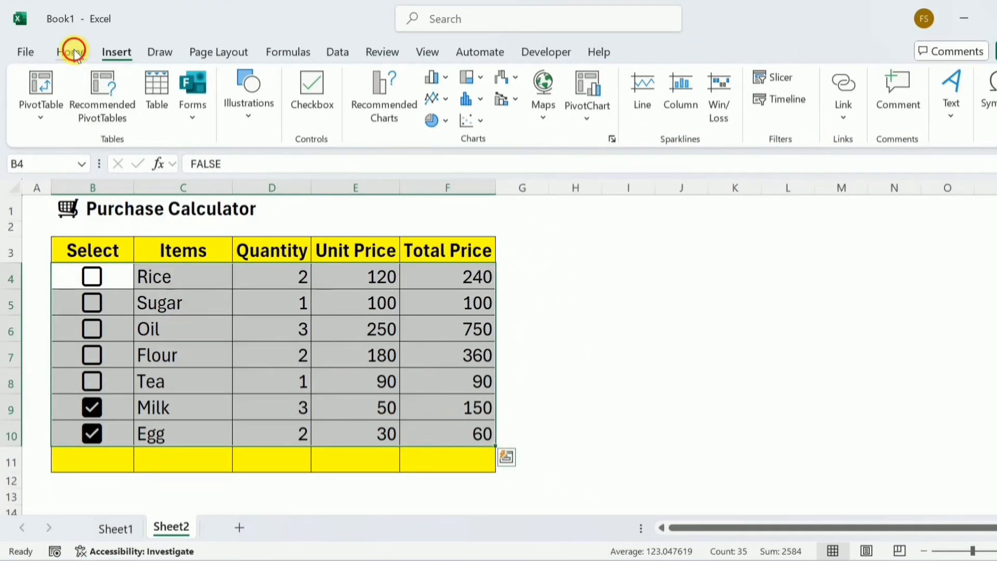
click(74, 50)
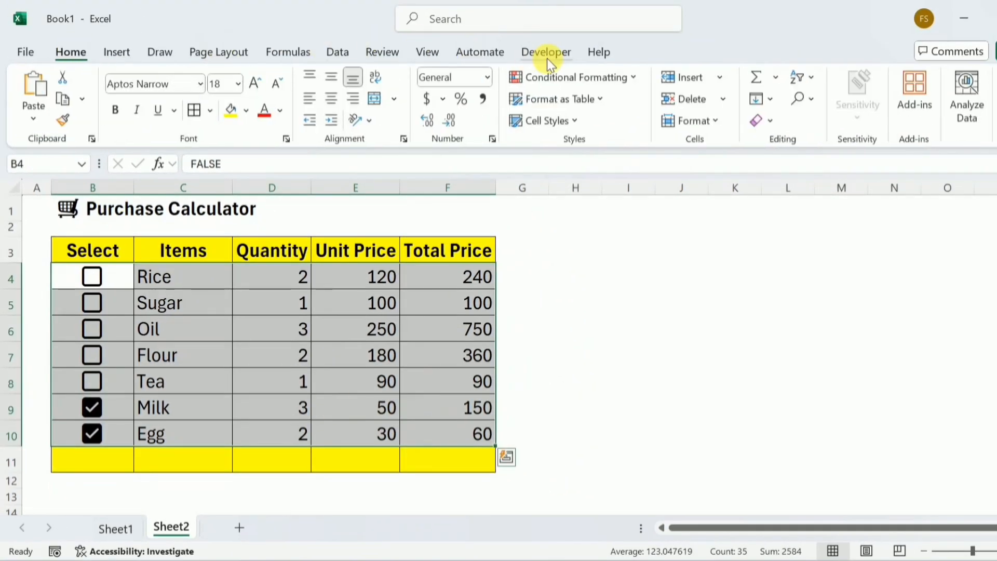
click(572, 83)
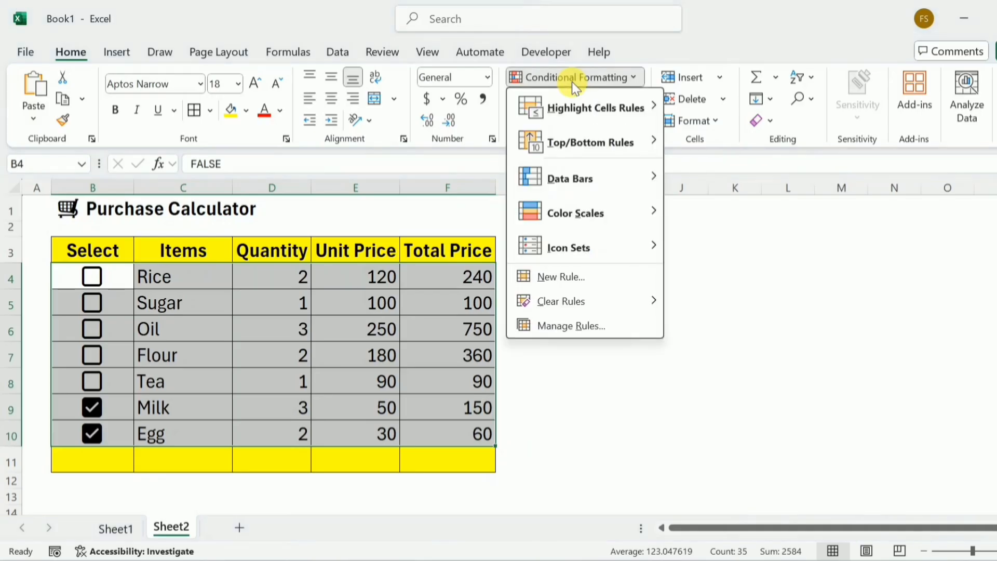
click(566, 276)
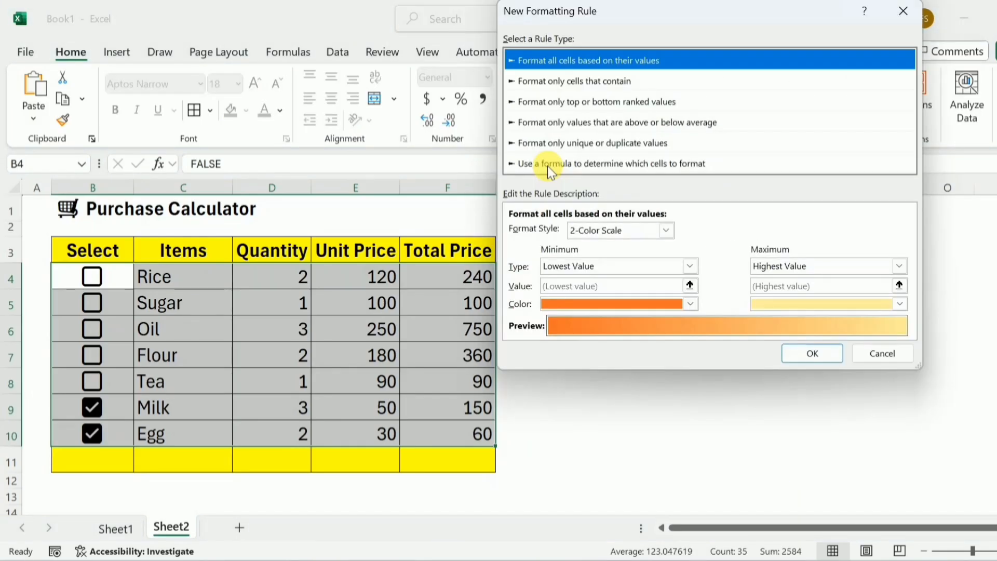
click(547, 166)
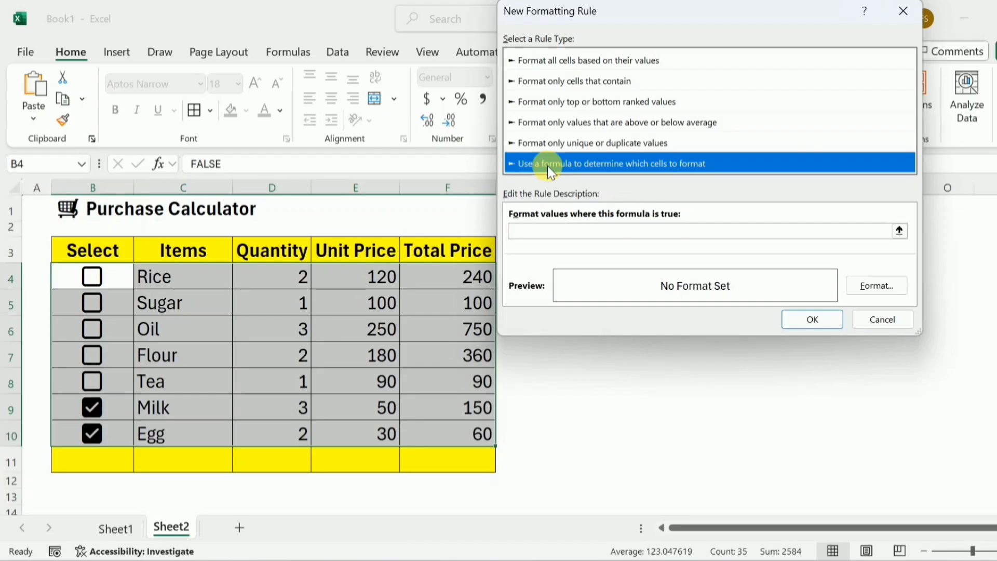
click(541, 234)
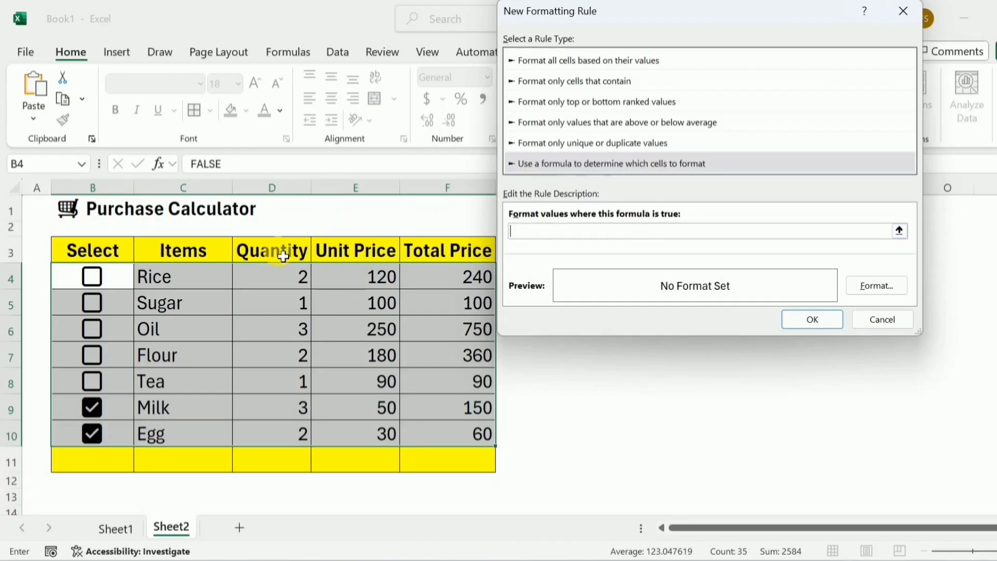
click(127, 281)
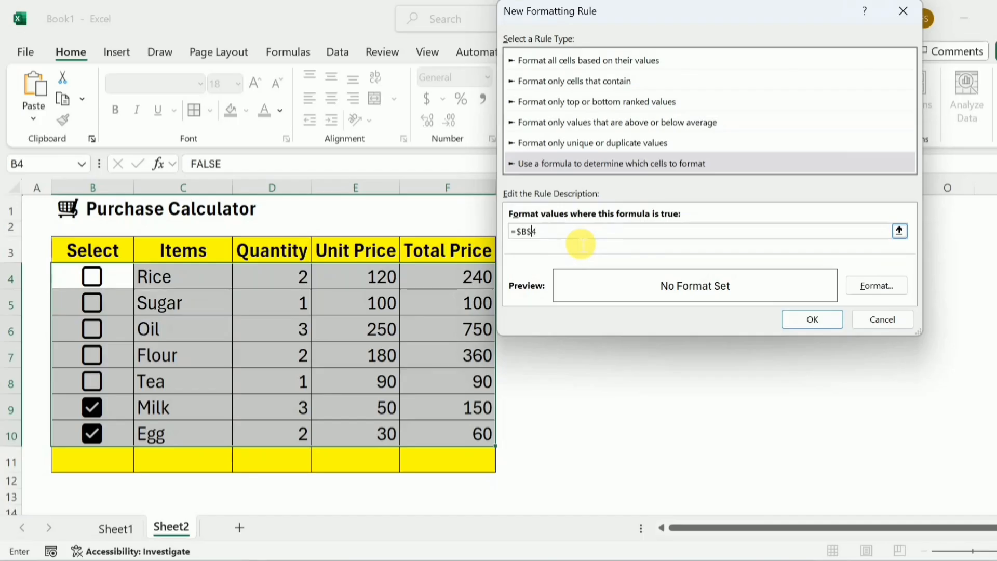
key(BackSpace)
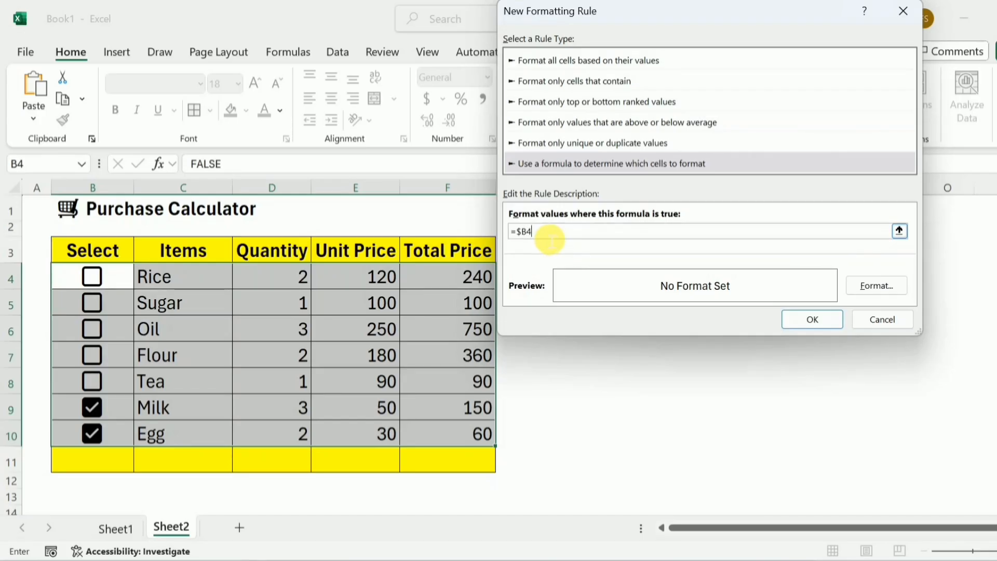
Give the new formatting rule a light blue fill and apply it to the item rows.
click(877, 287)
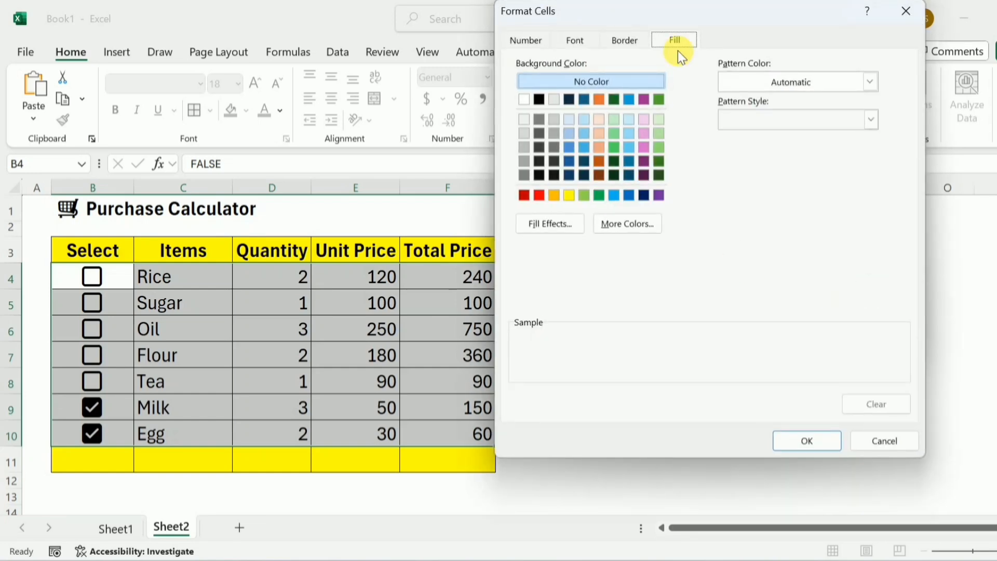
click(586, 119)
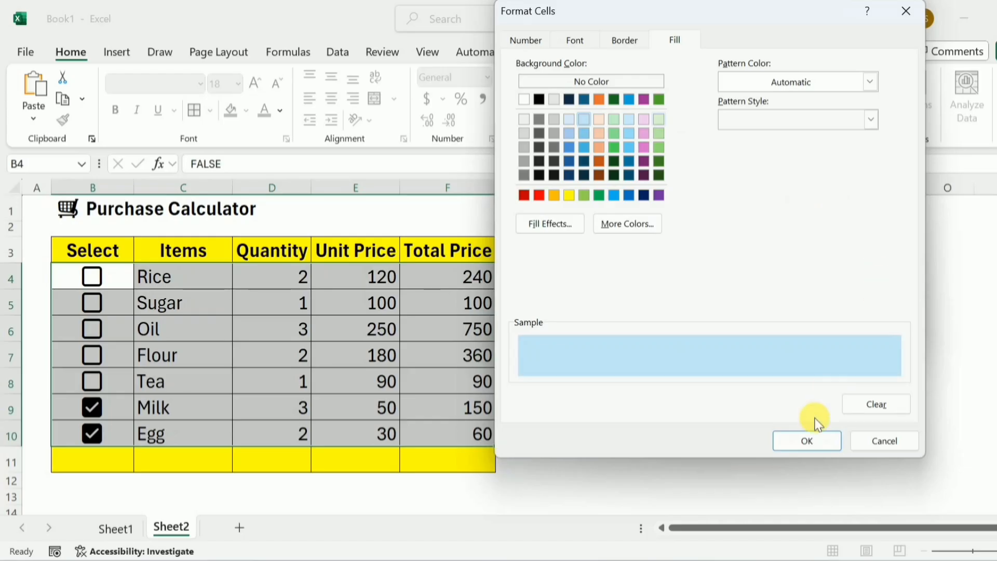
click(808, 436)
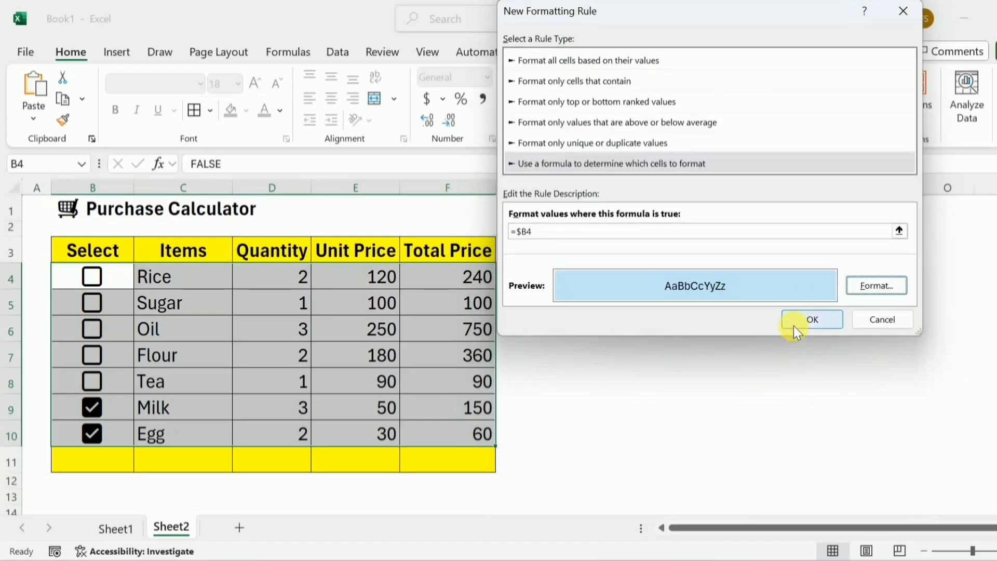
click(806, 321)
Tick the Rice and Sugar checkboxes and clear the ones for Milk and Egg.
click(92, 277)
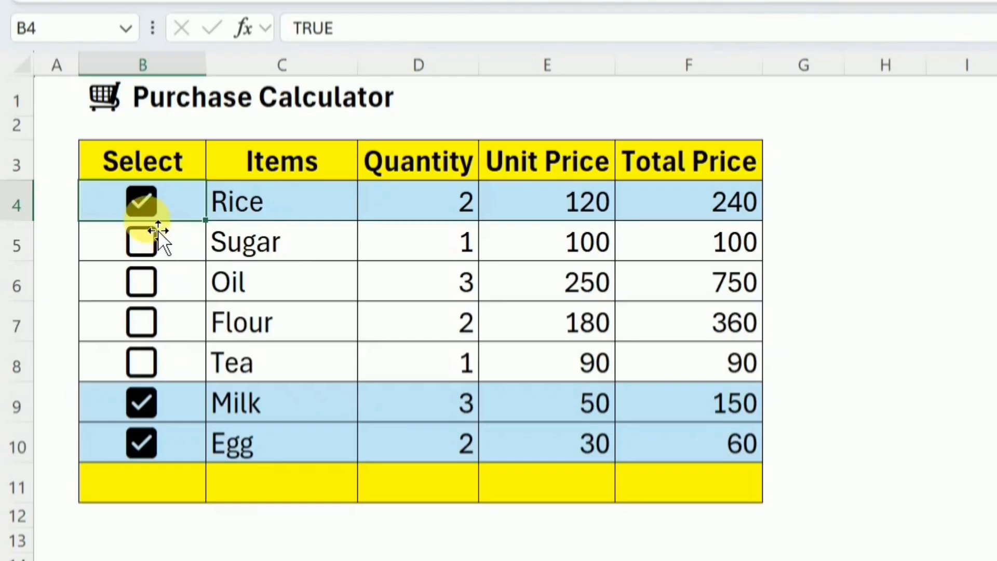
click(150, 243)
click(151, 243)
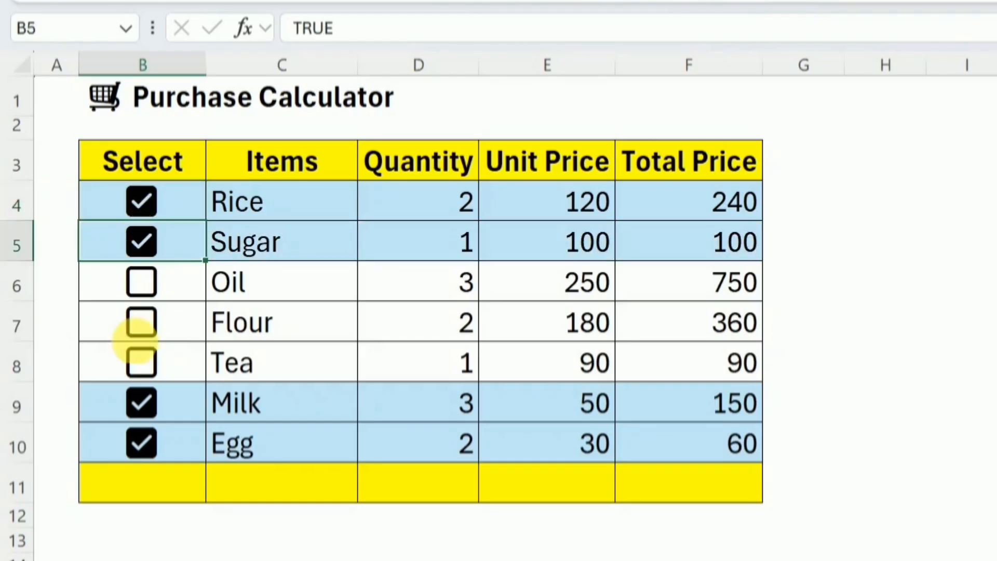
click(147, 406)
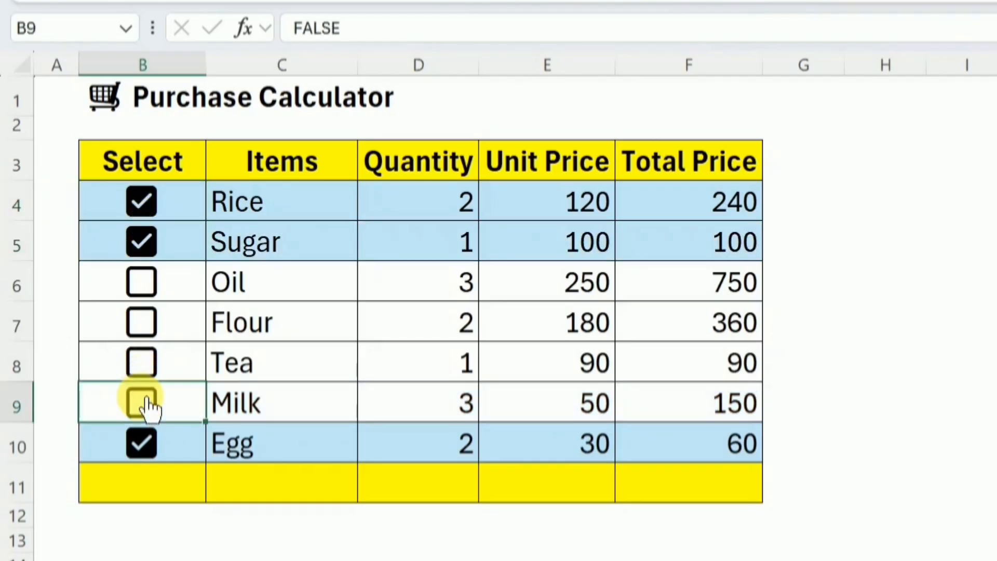
click(146, 444)
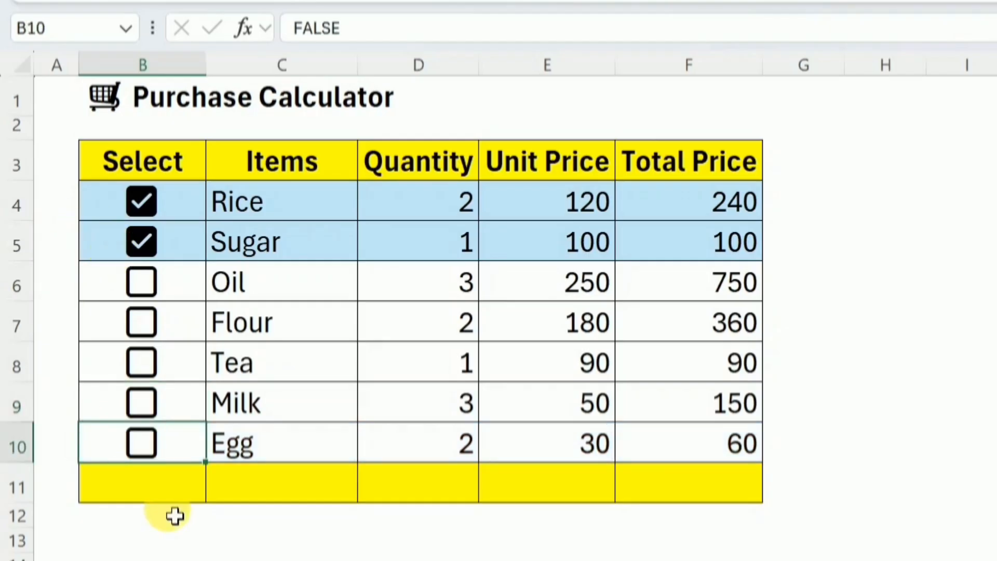
Enter the label Total in cell B11 of the yellow row below the items.
click(175, 494)
text(Total)
key(Tab)
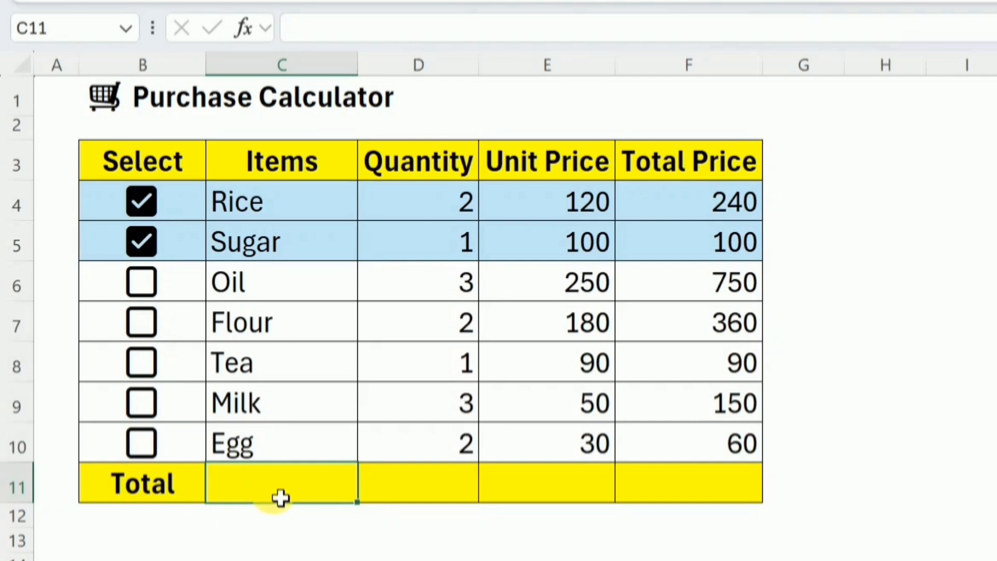
Count the ticked items in cell C11 with the formula =COUNTIF(B4:B10,"True").
text(=)
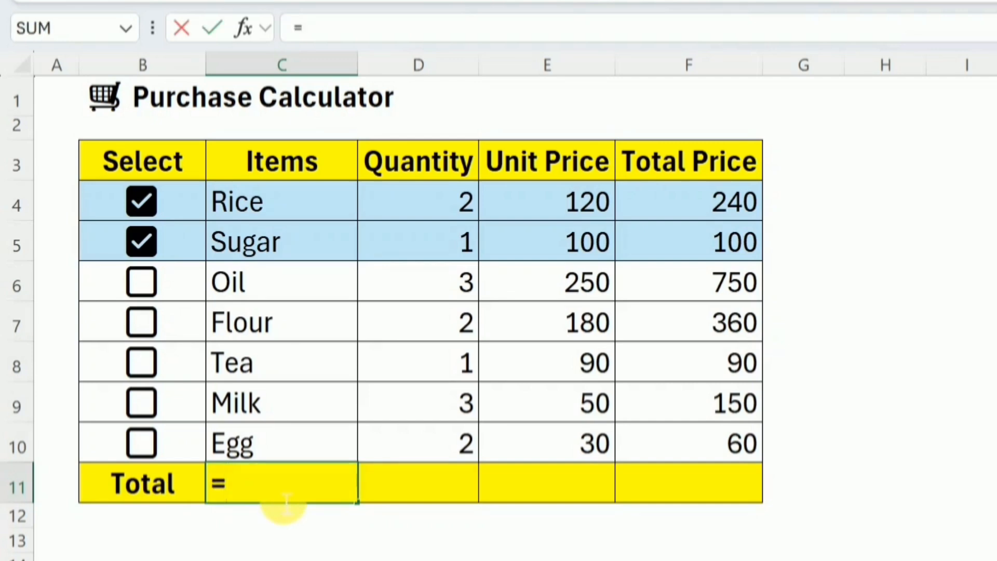
text(countif)
key(Tab)
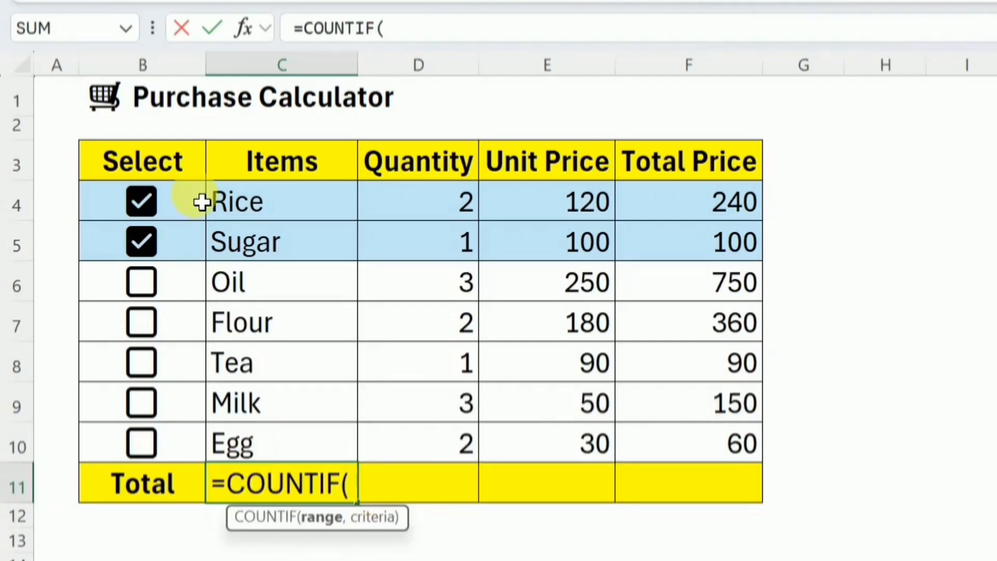
drag(202, 202, 198, 460)
text(,)
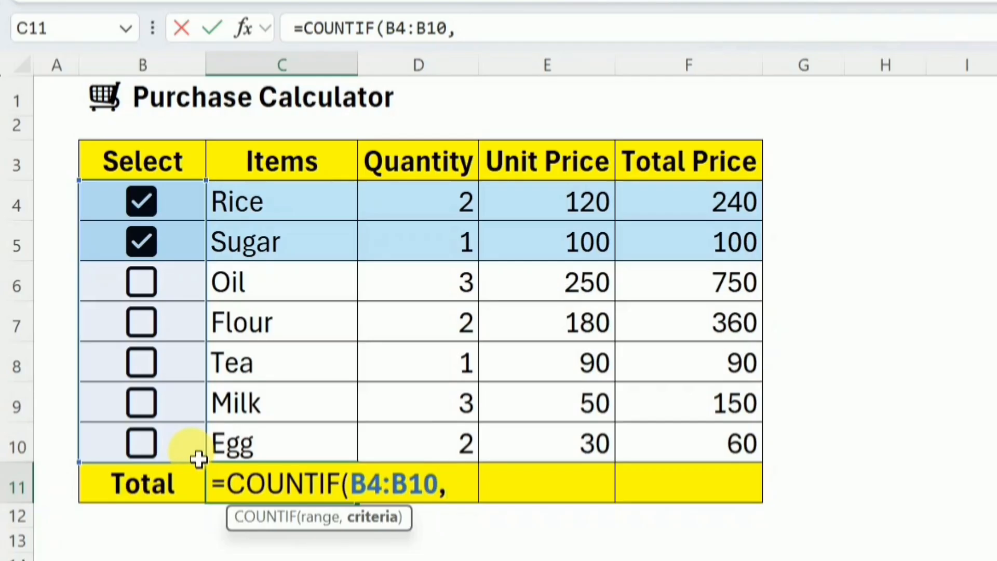
text("True)
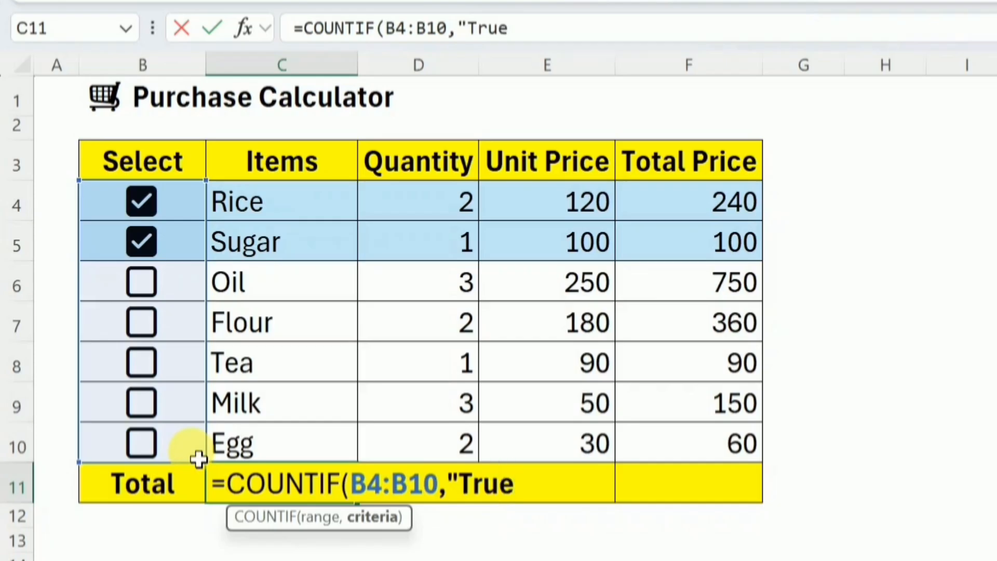
text("))
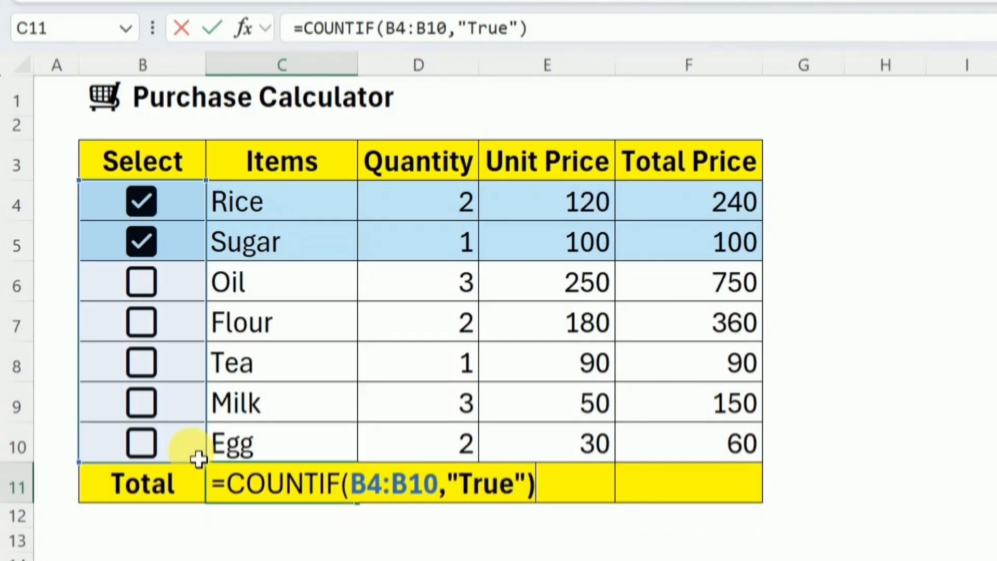
key(Return)
Tick the Flour and Tea checkboxes, and tick and clear the one for Oil.
click(157, 294)
click(156, 290)
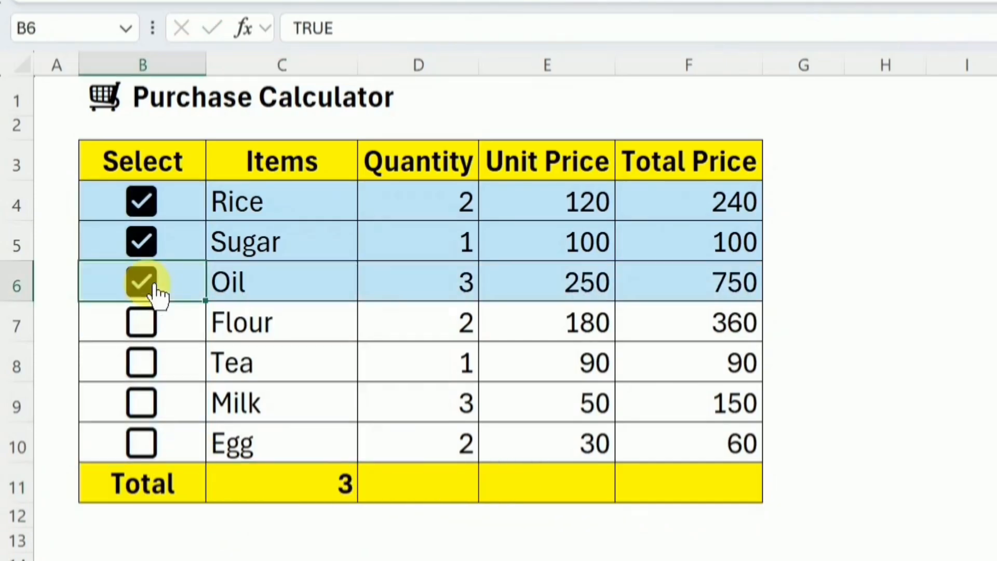
click(155, 331)
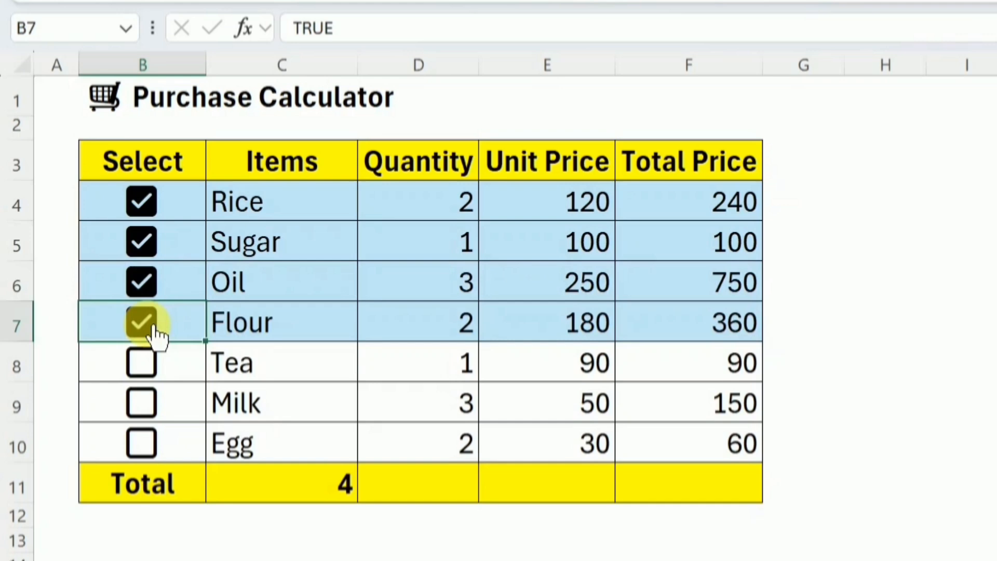
click(148, 370)
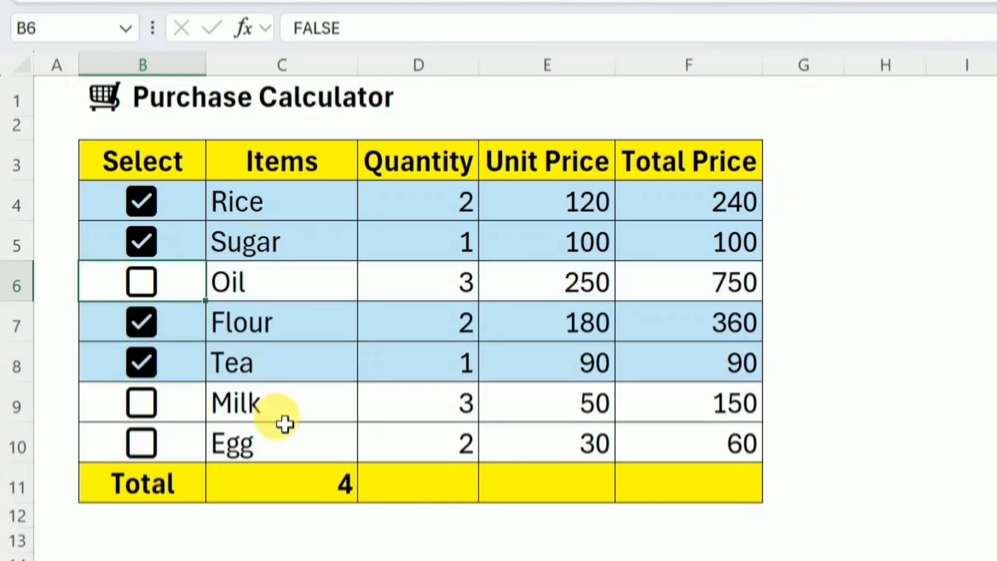
In cell D11, begin a SUMIF formula with range B4:B10, criterion "True" and sum range D4:D10.
click(418, 487)
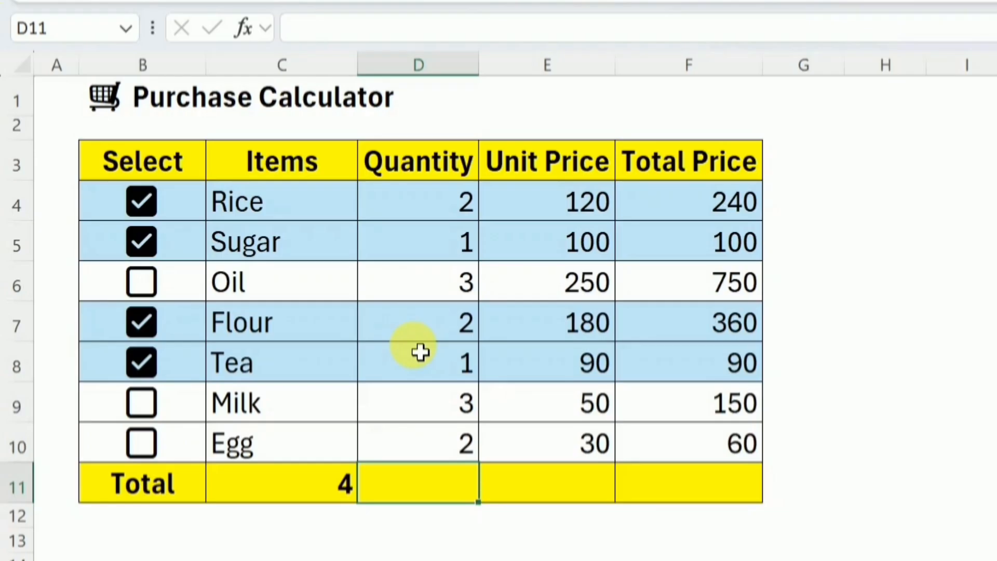
text(=sumif)
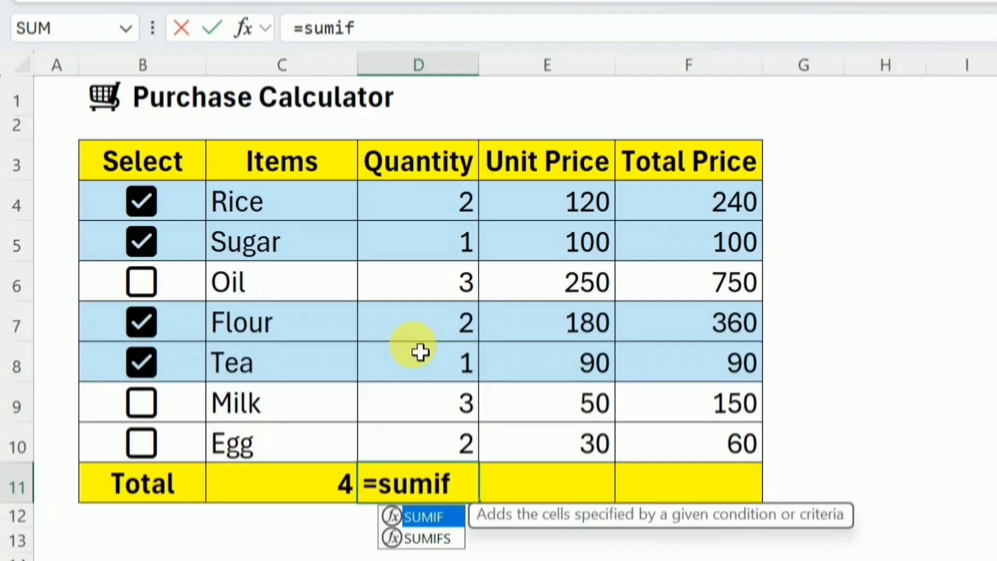
key(Tab)
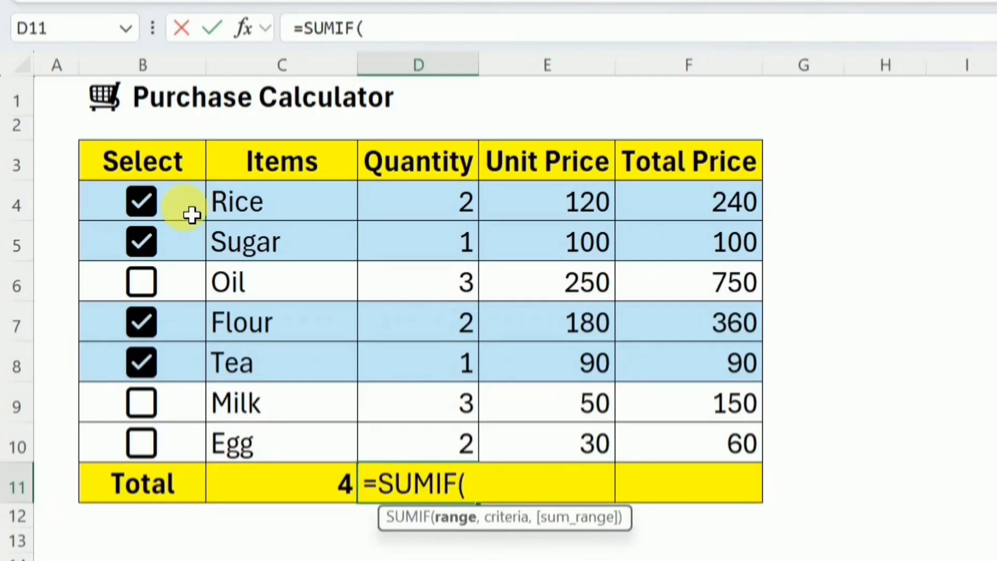
drag(192, 215, 183, 473)
text(,)
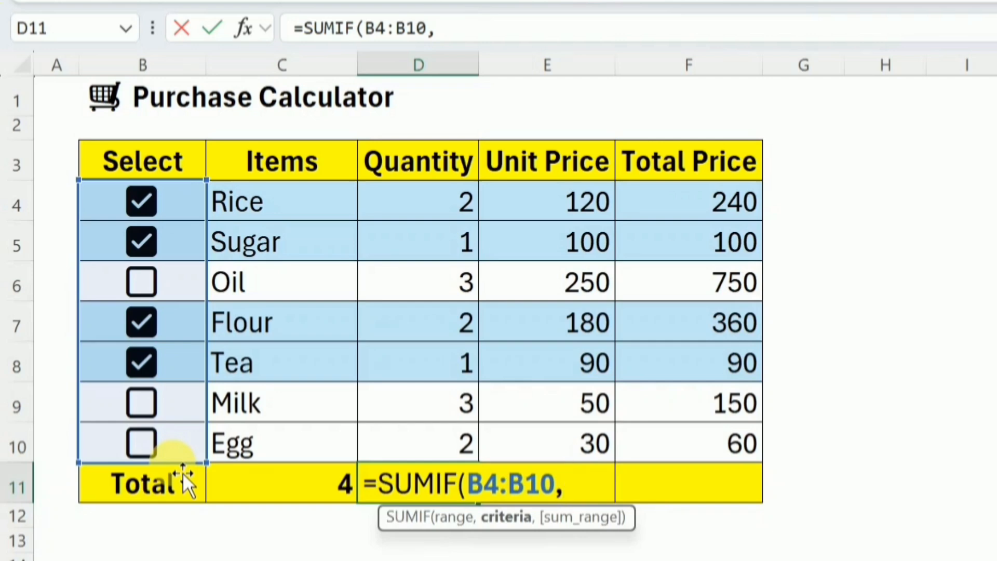
text("True",)
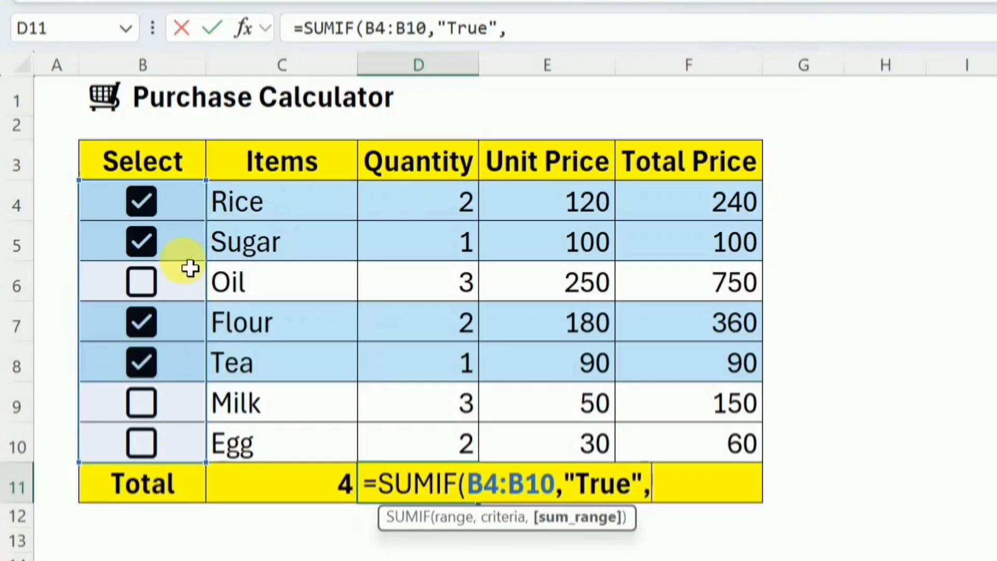
click(407, 207)
drag(403, 278, 423, 462)
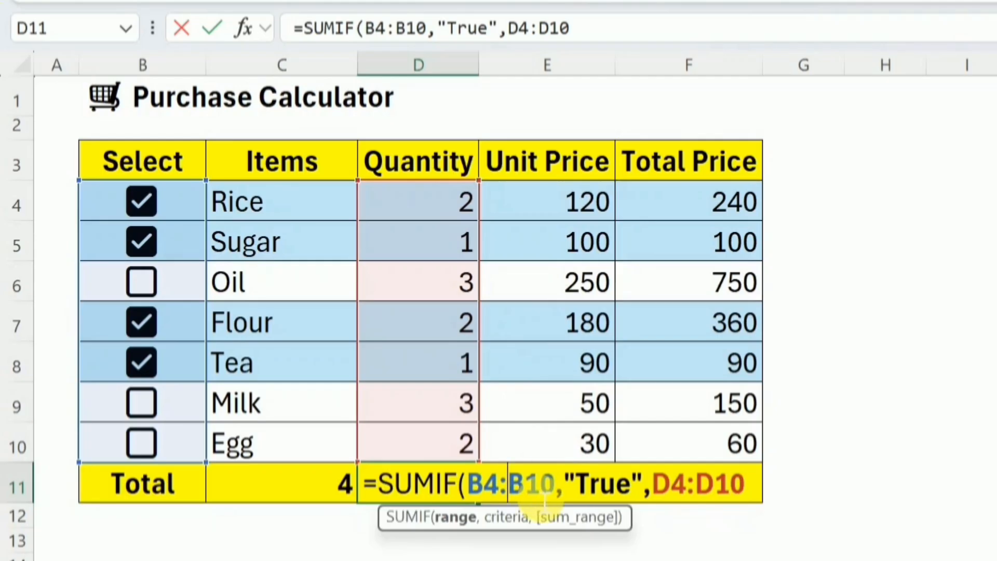
Make the checkbox range absolute as $B$4:$B$10, complete the formula, and fill it across from D11 to F11.
key(F4)
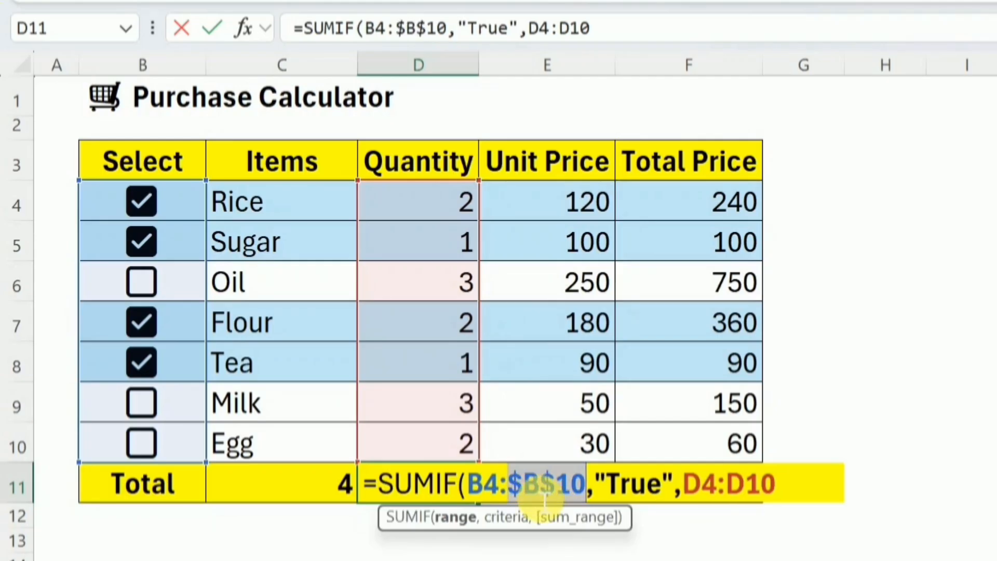
double_click(496, 484)
key(F4)
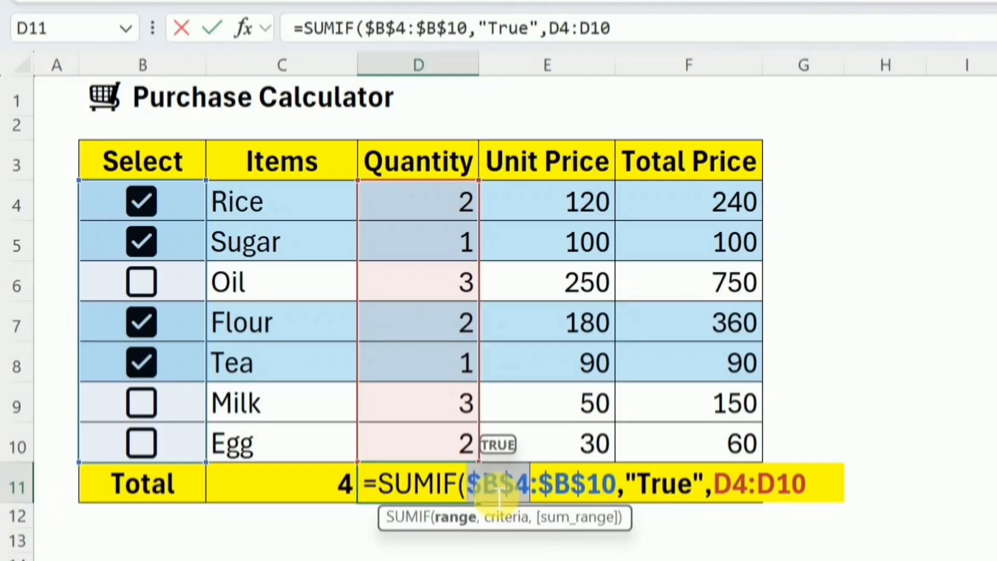
click(819, 494)
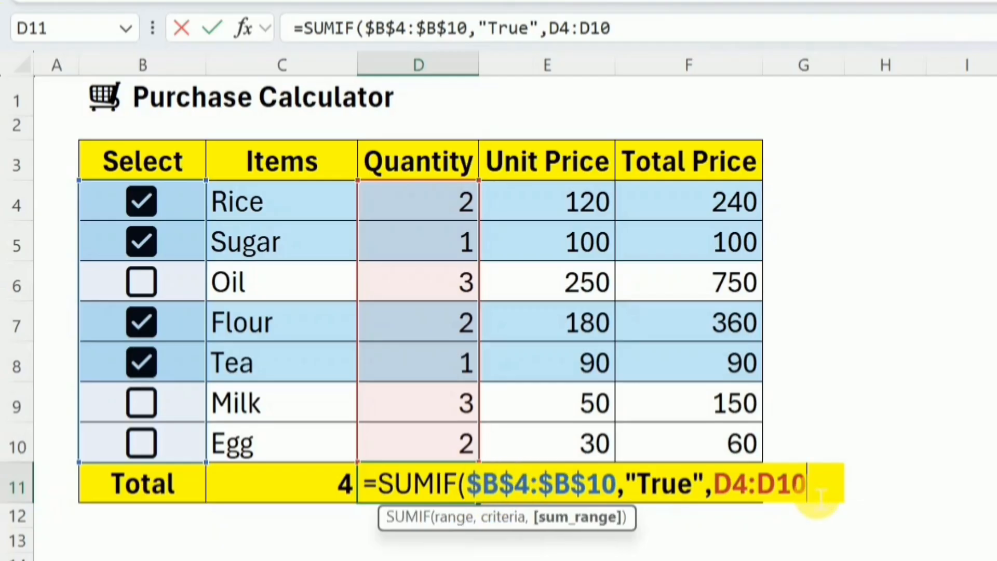
text())
key(Return)
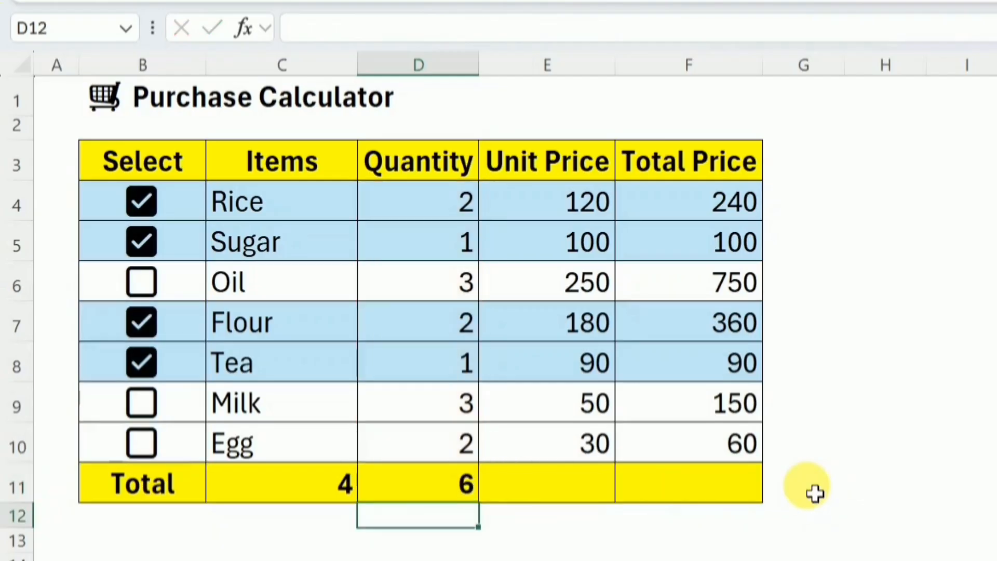
key(Up)
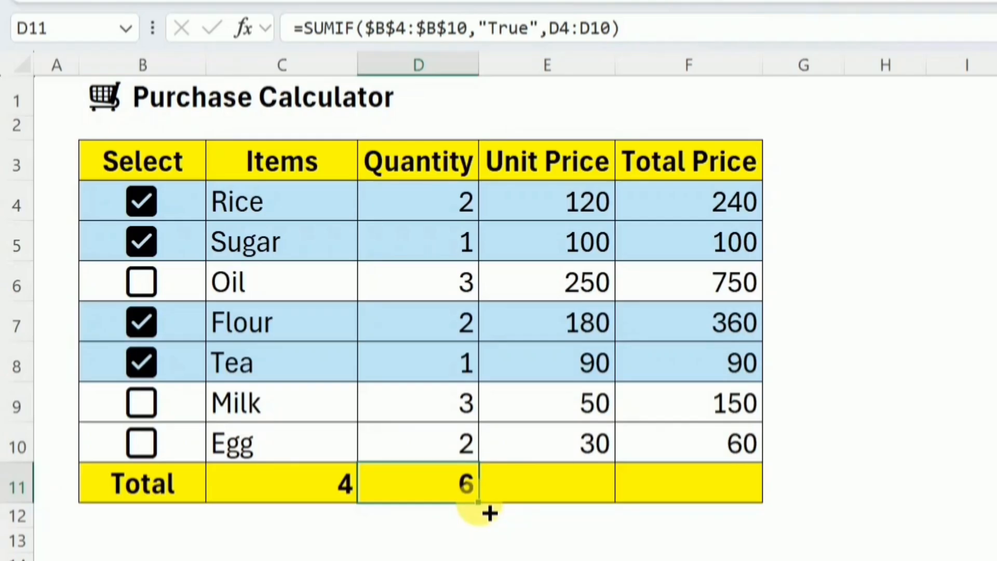
drag(478, 504, 750, 491)
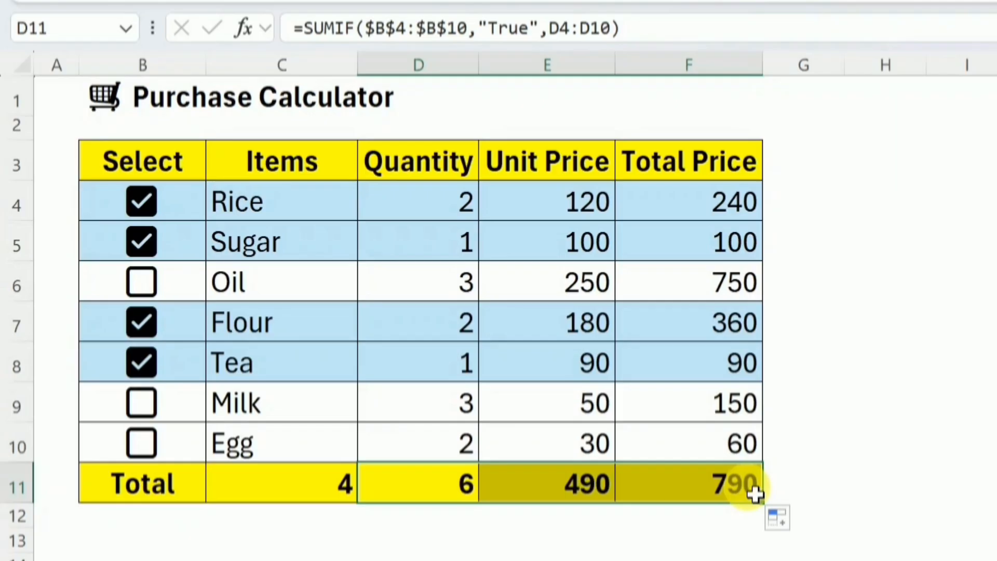
Test the totals by toggling the Oil, Flour, Tea and Sugar checkboxes, leaving only Rice, Flour and Tea ticked.
click(153, 291)
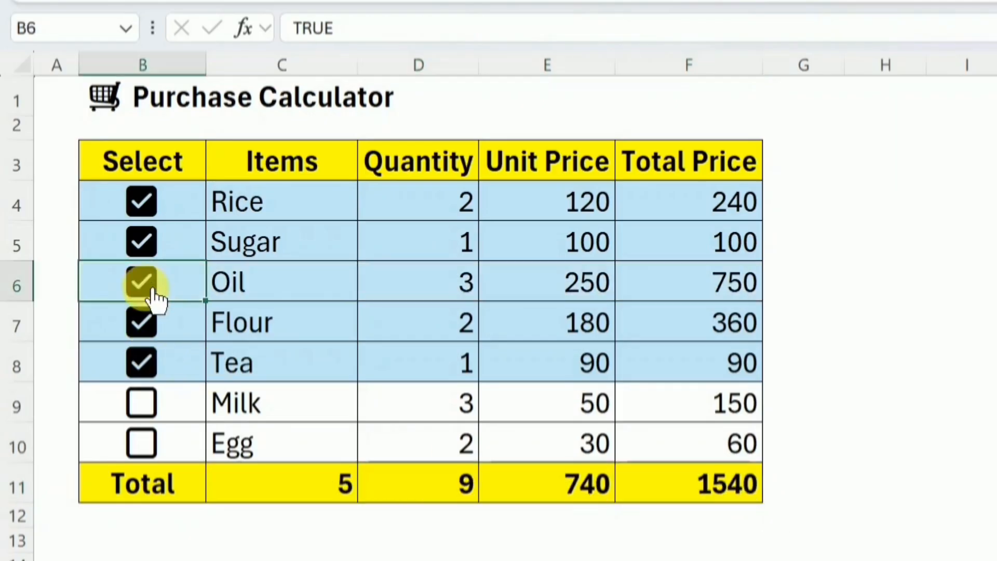
click(154, 324)
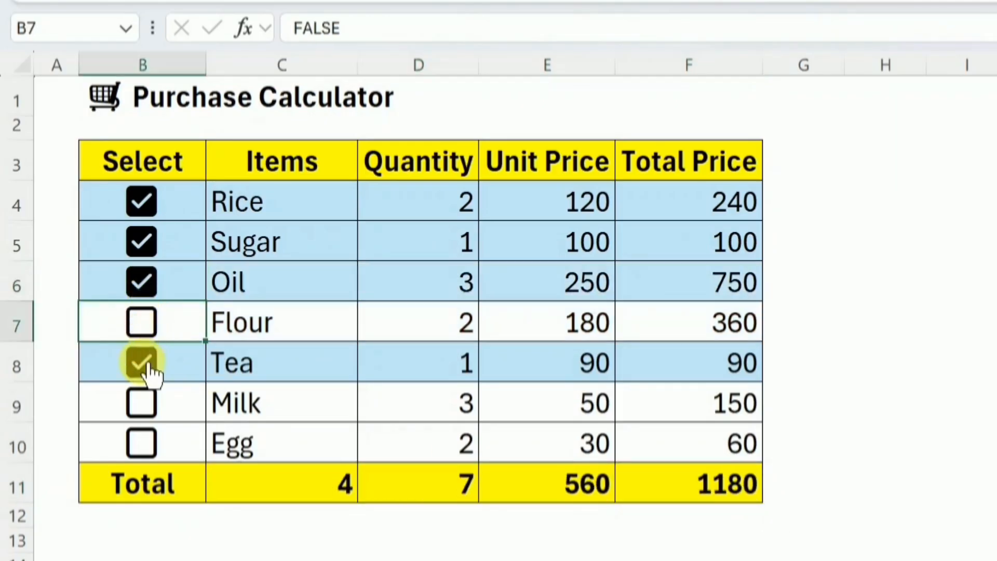
click(151, 368)
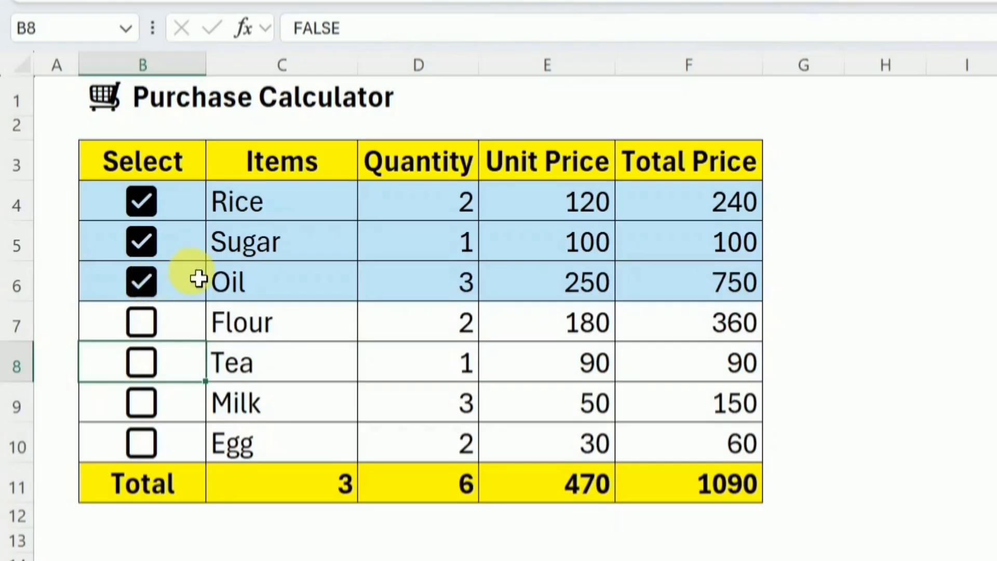
click(150, 323)
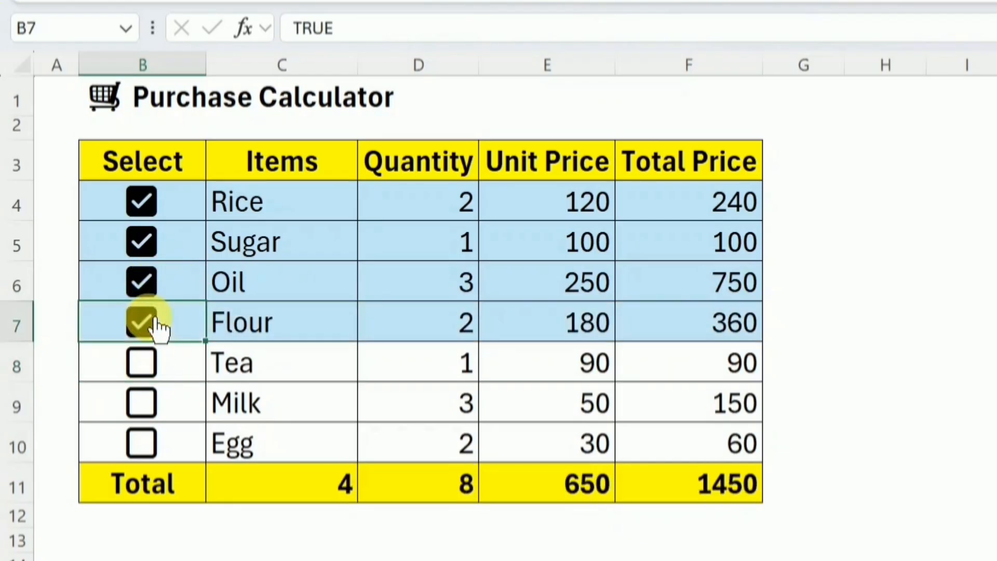
click(143, 288)
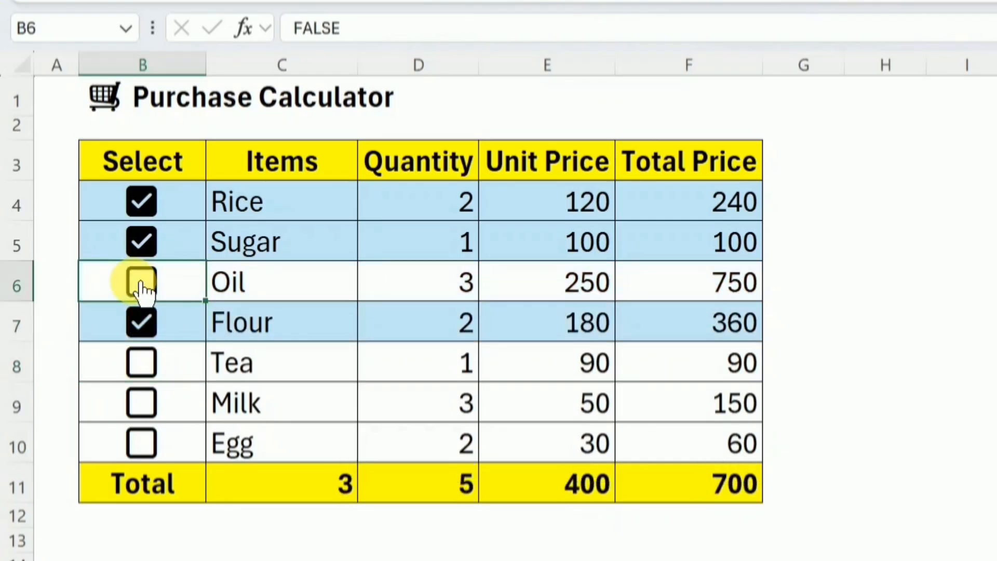
click(150, 333)
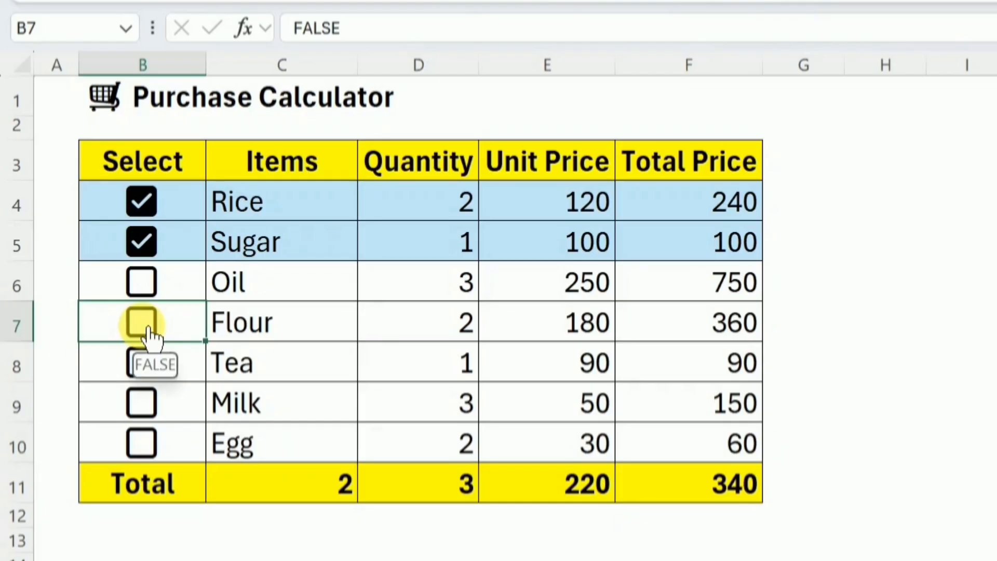
click(145, 288)
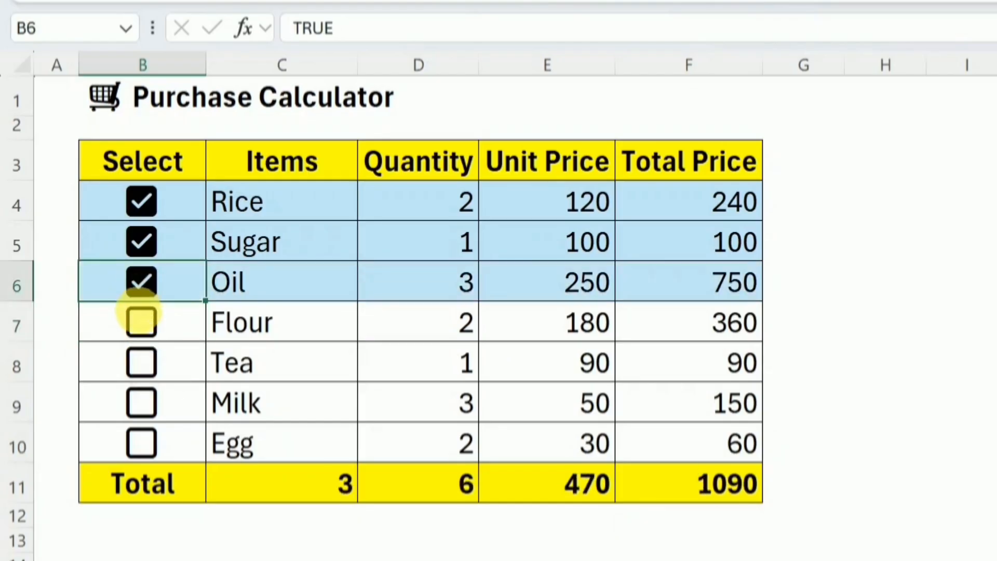
click(148, 332)
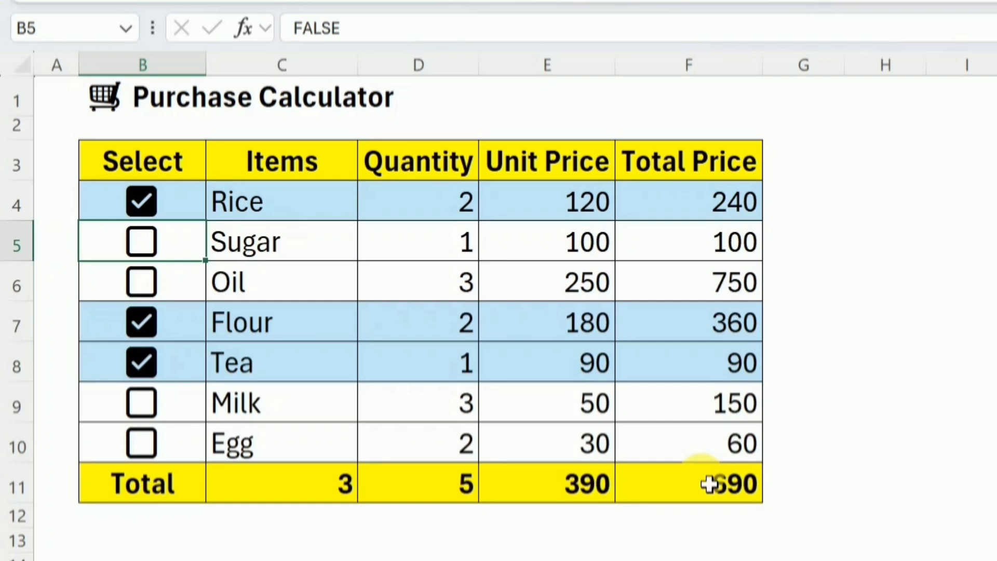